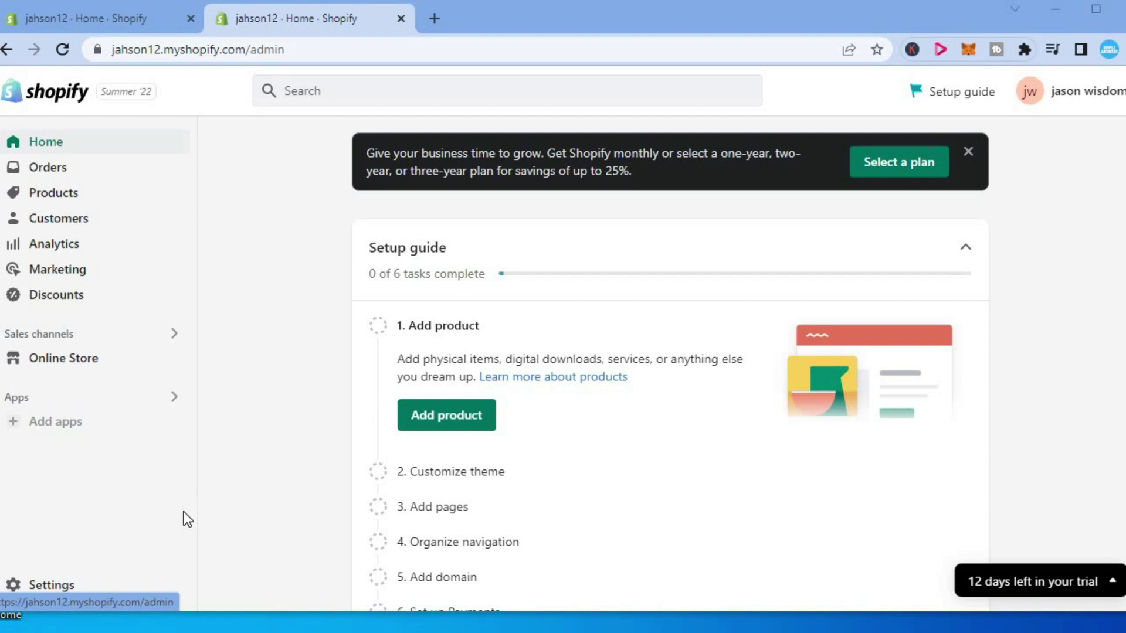
Go from the store Settings to the Apps and sales channels page
click(47, 592)
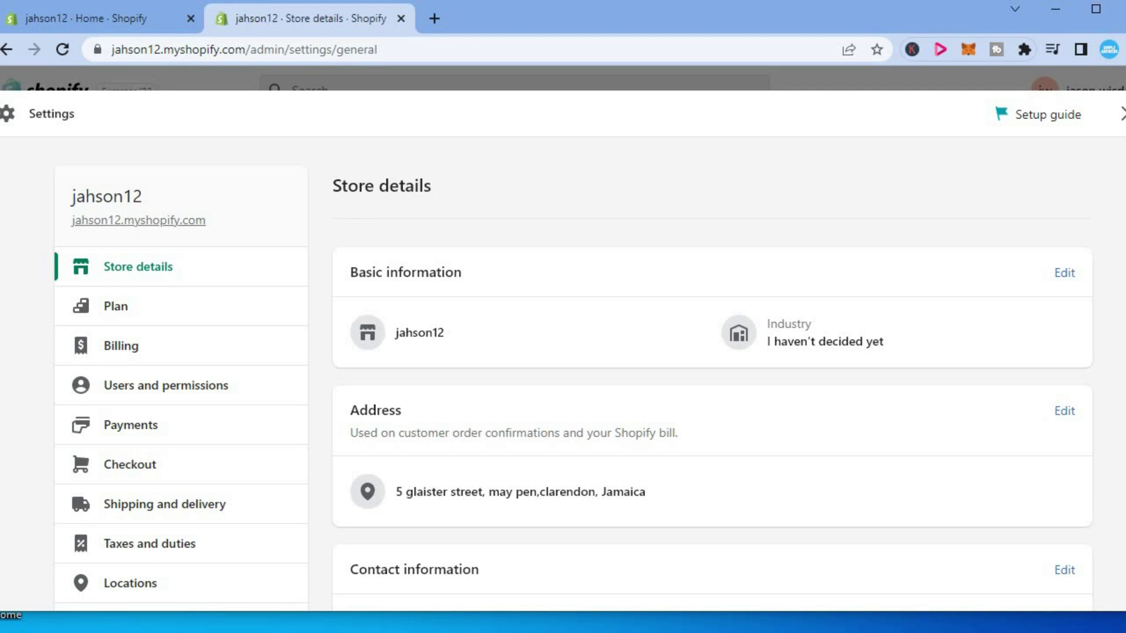
scroll(661, 390, down, 3)
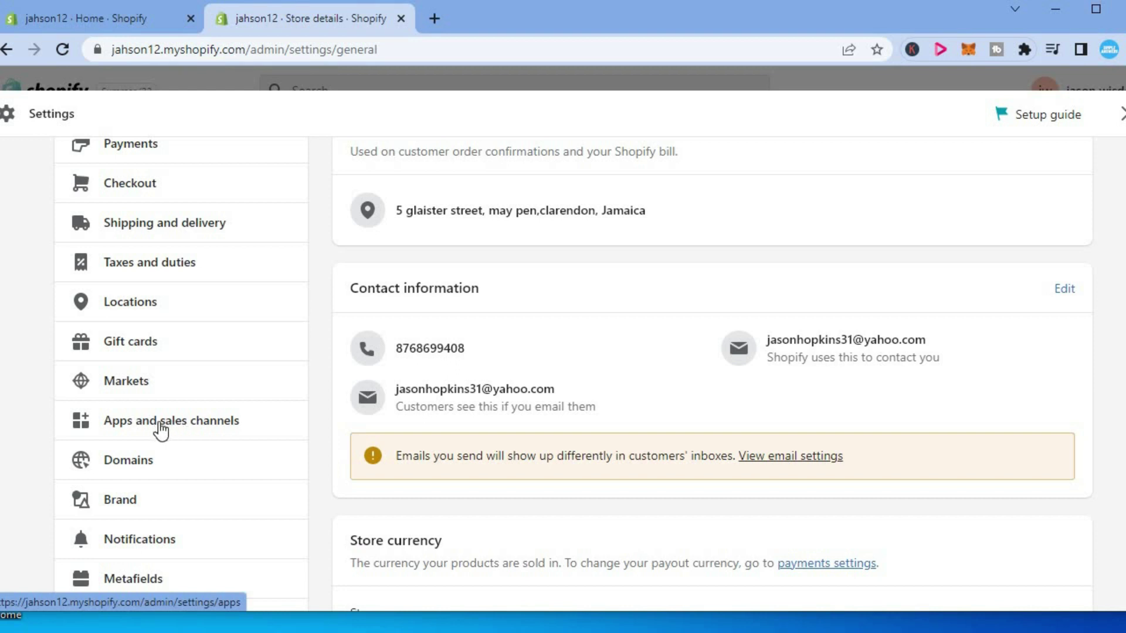
click(160, 429)
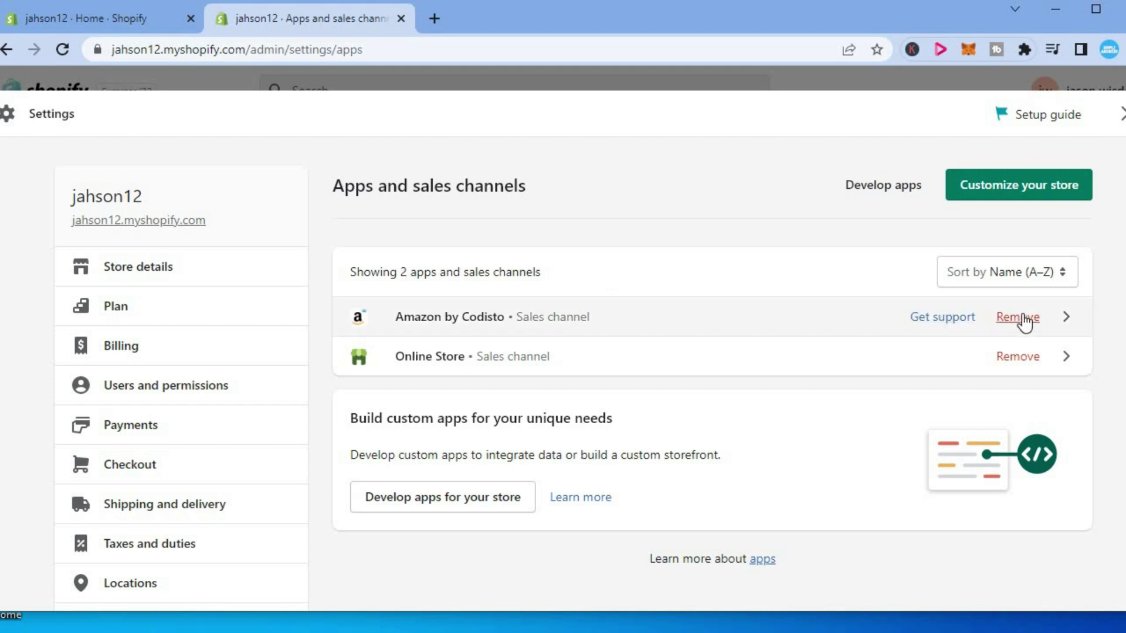
Delete the Amazon by Codisto channel after acknowledging the uninstall risks
click(1019, 318)
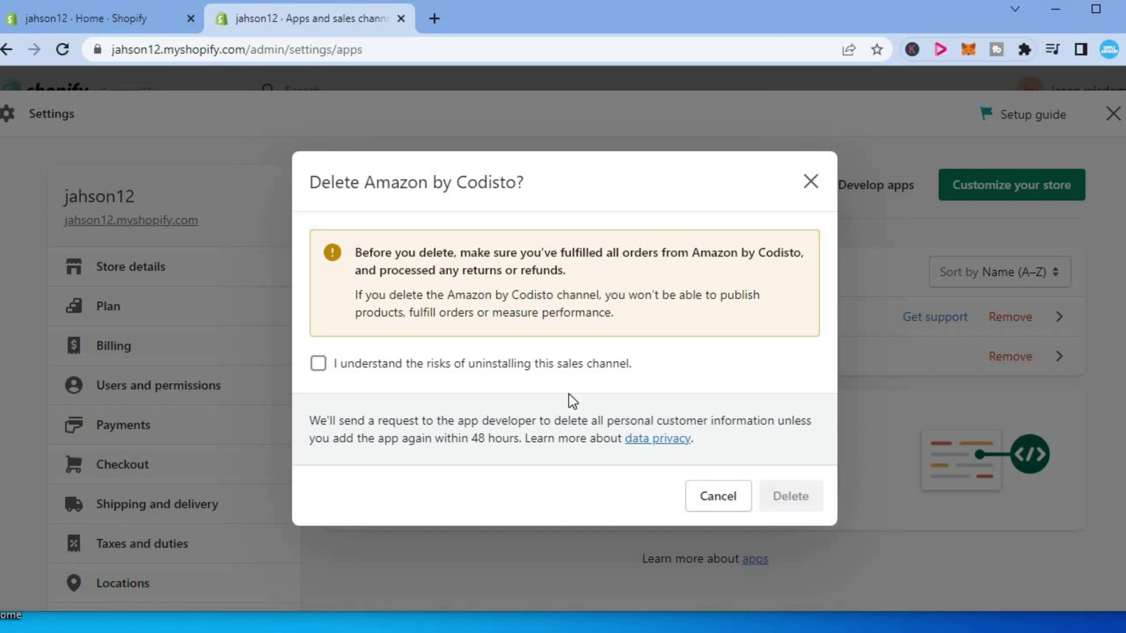
click(319, 365)
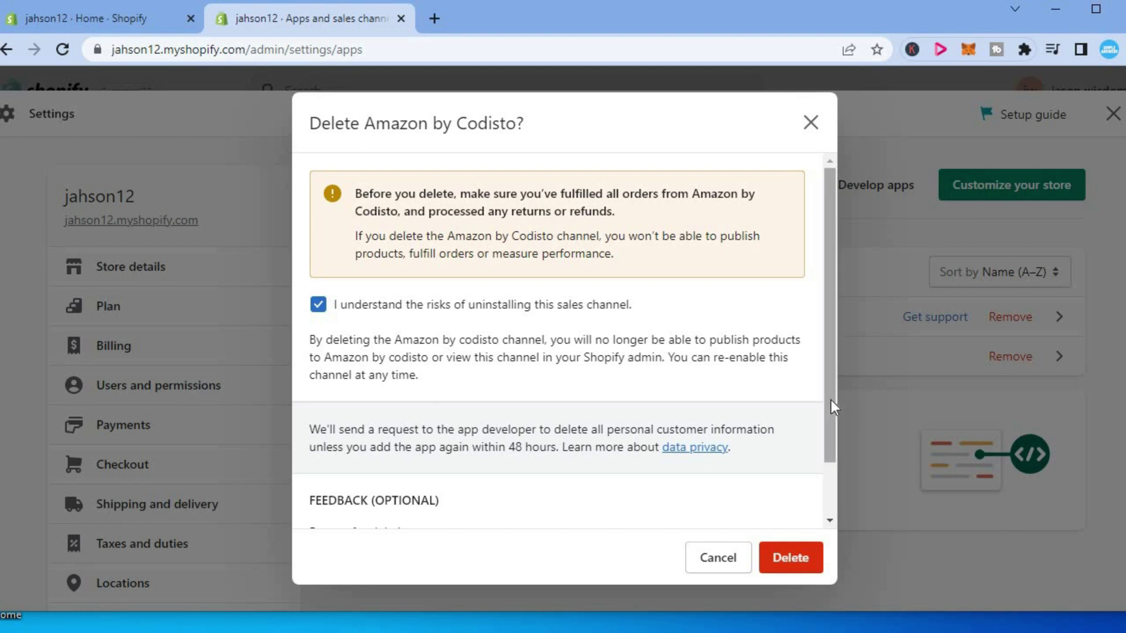
scroll(831, 500, down, 2)
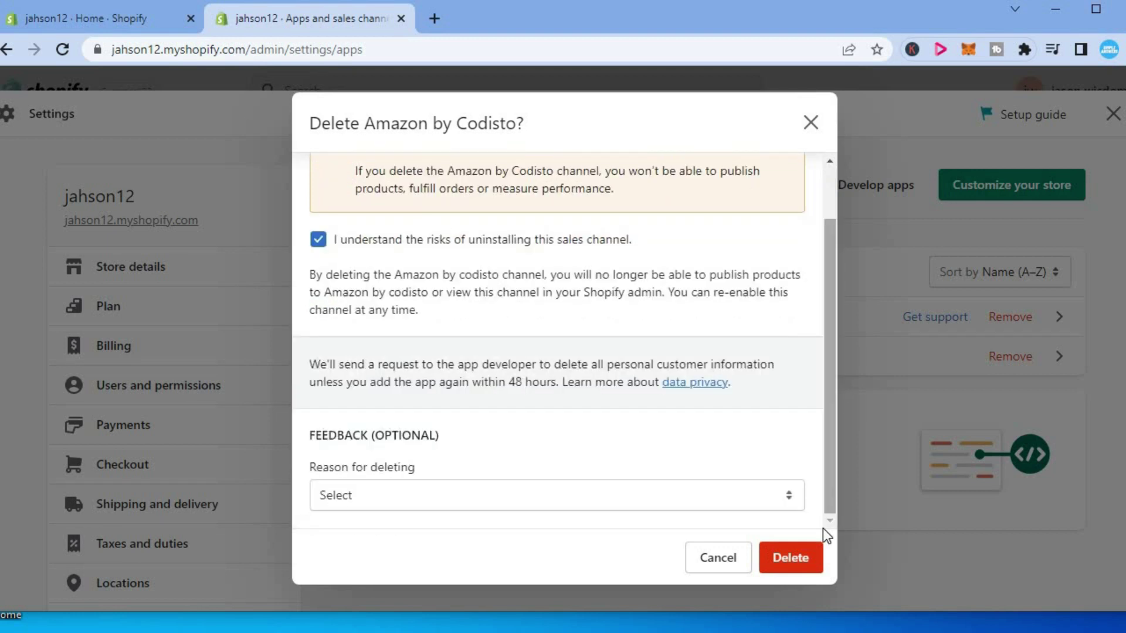
click(802, 561)
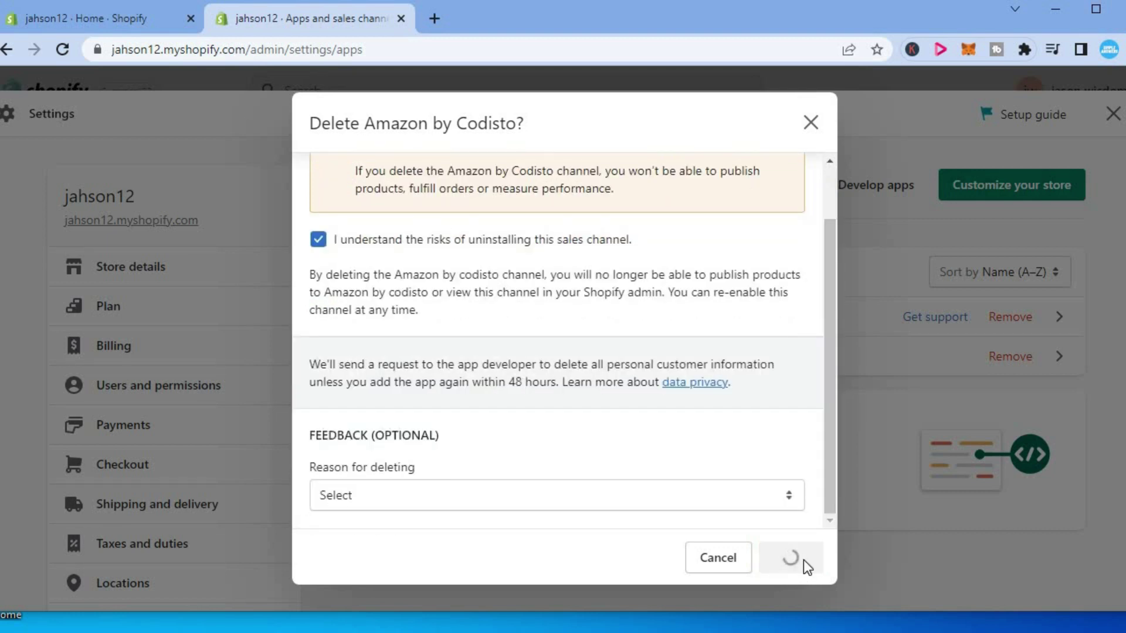